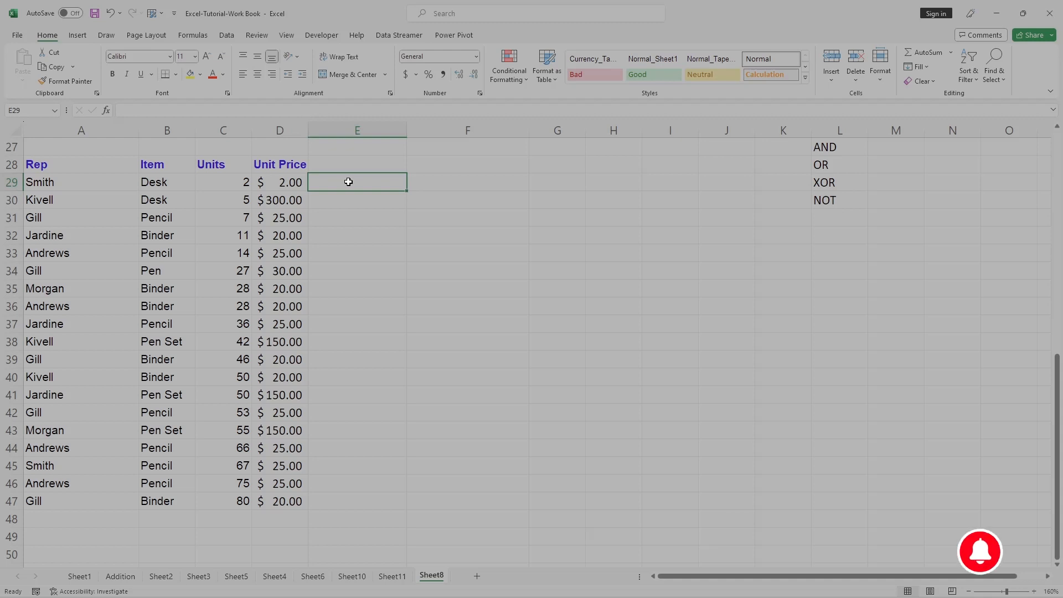
- Enter 300 as the Desk unit price in D29
{"action": "left_click", "coordinate": [273, 181]}
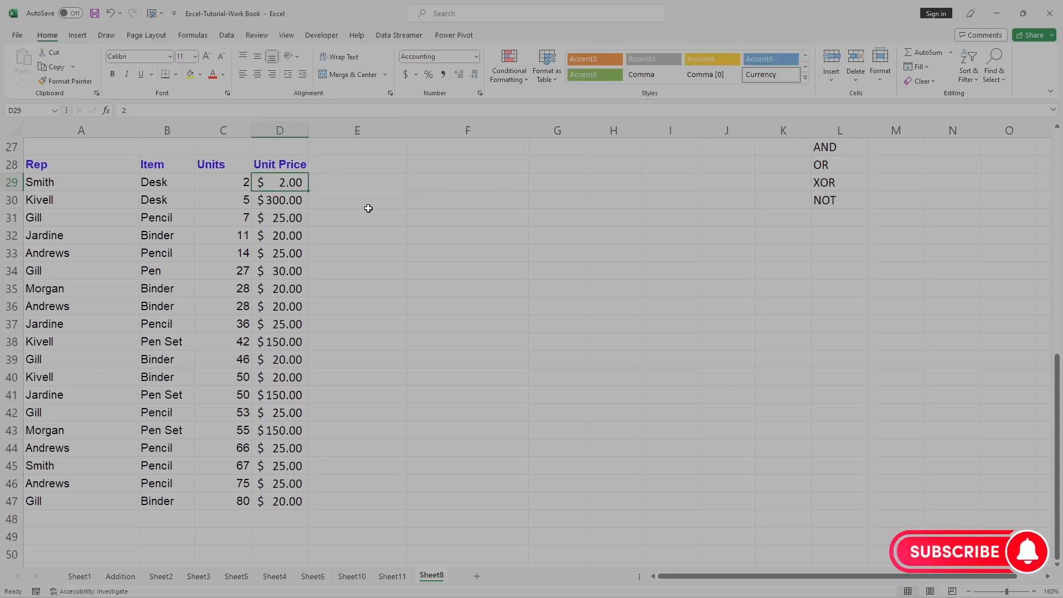
{"action": "type", "text": "300"}
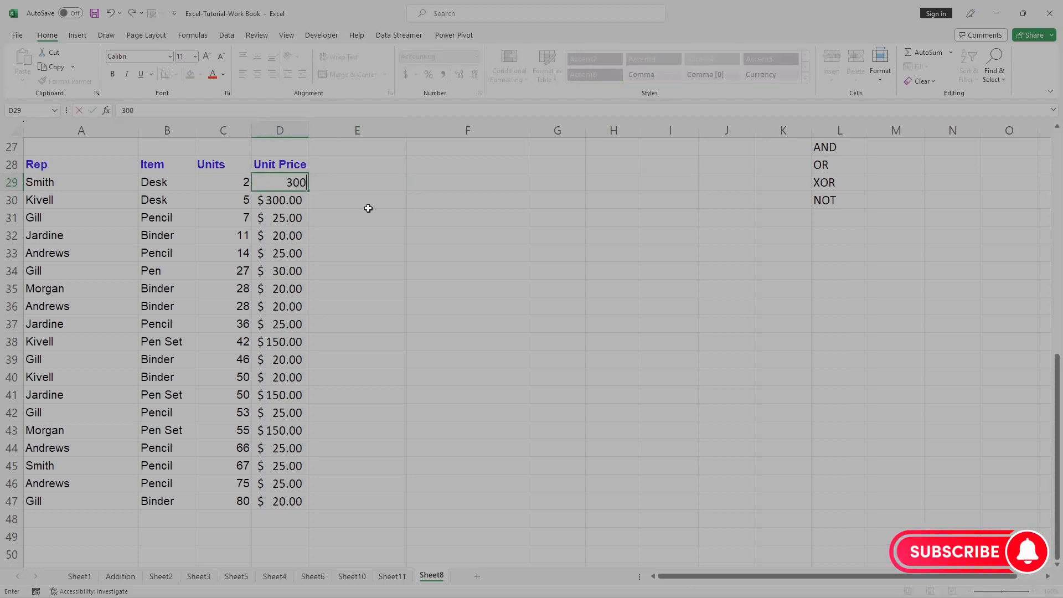
{"action": "left_click", "coordinate": [345, 205]}
- Build the formula =NOT(C29=D29) in E29 so it returns TRUE
{"action": "left_click", "coordinate": [339, 179]}
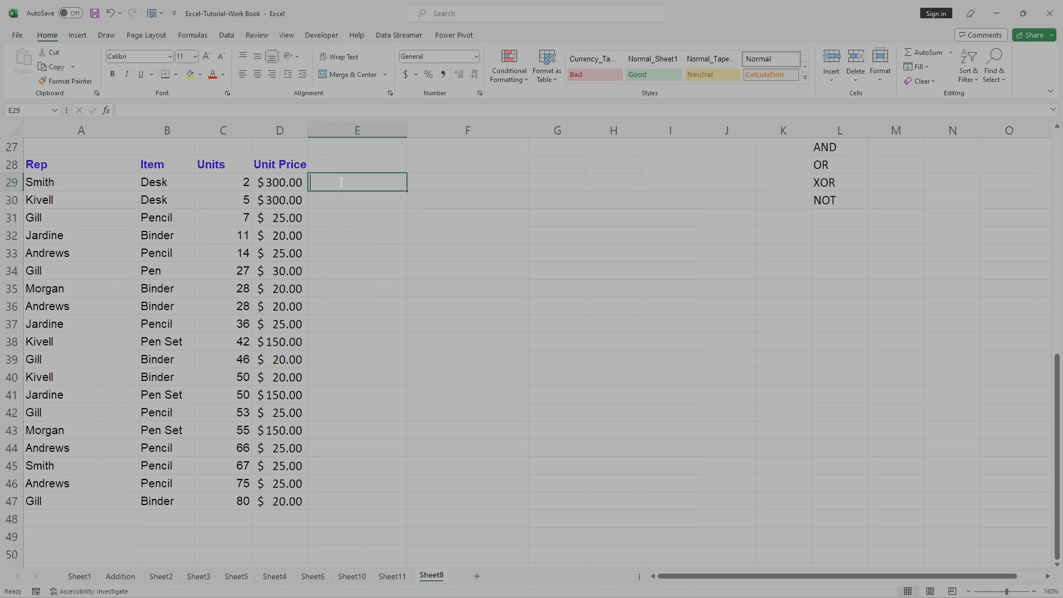
{"action": "type", "text": "="}
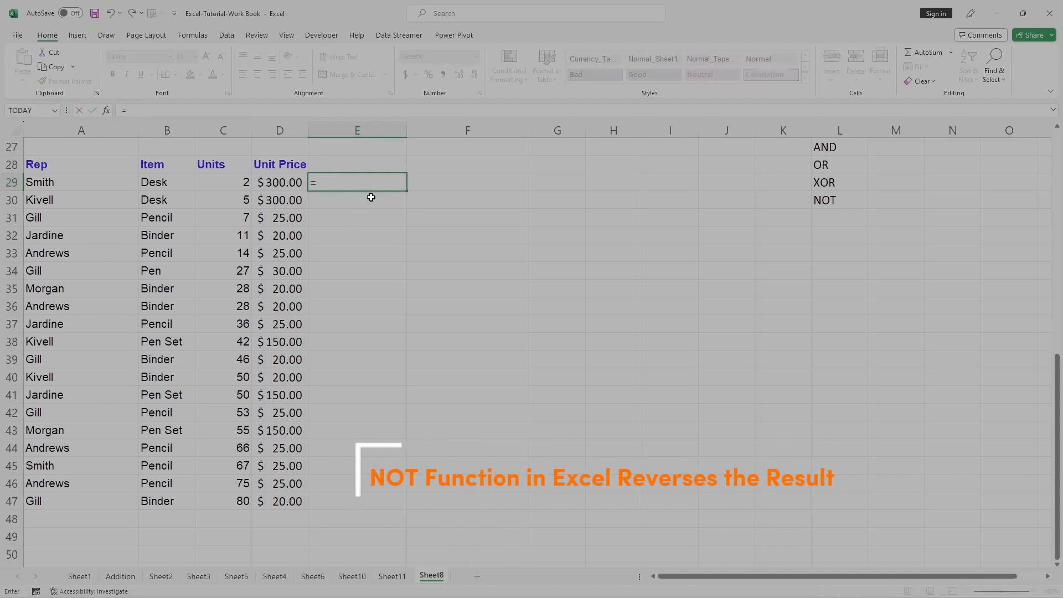
{"action": "type", "text": "NOT"}
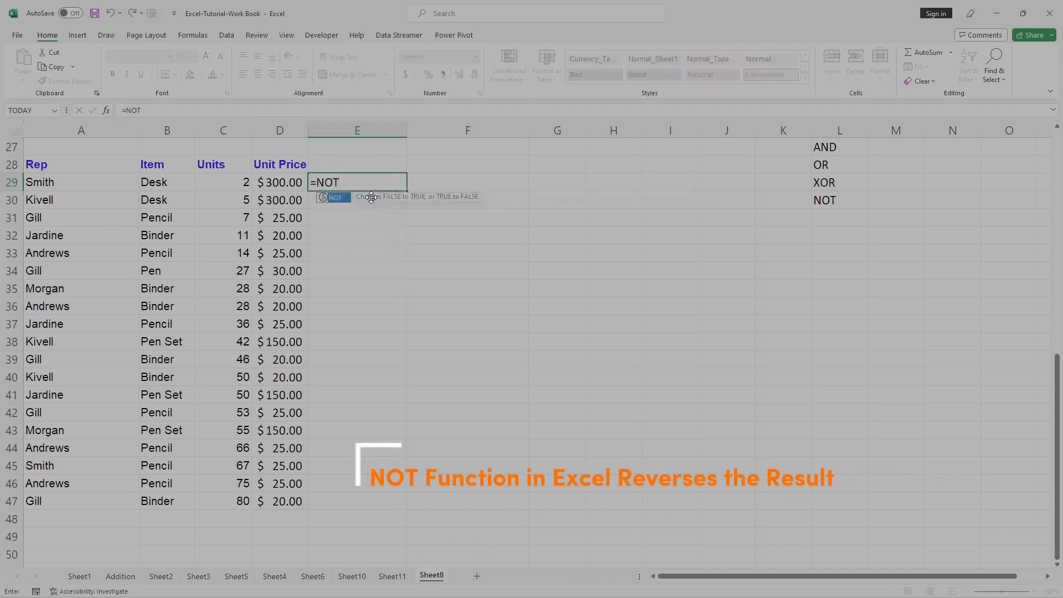
{"action": "type", "text": "("}
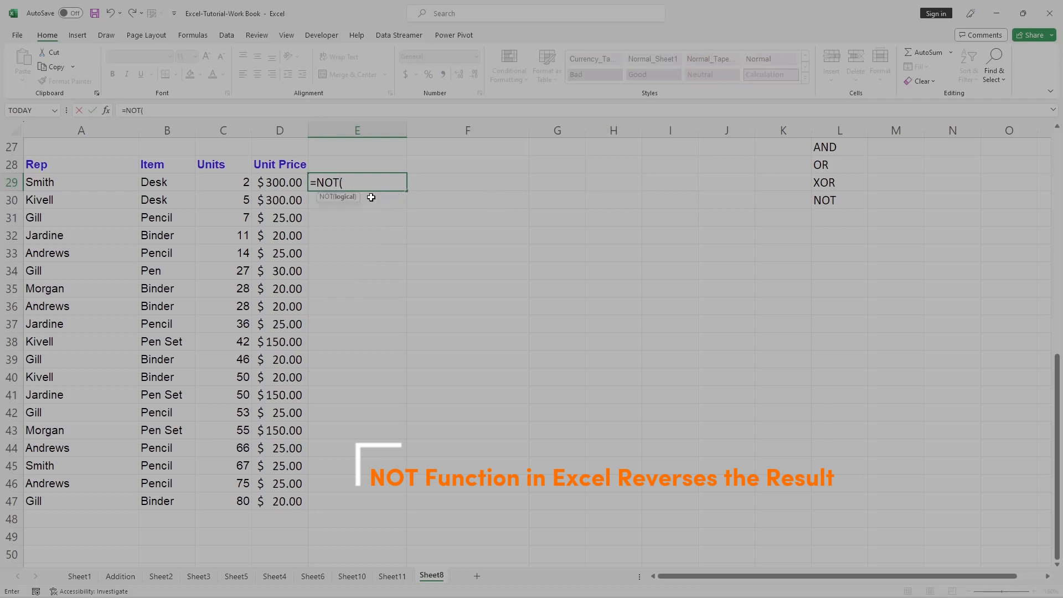
{"action": "left_click", "coordinate": [229, 177]}
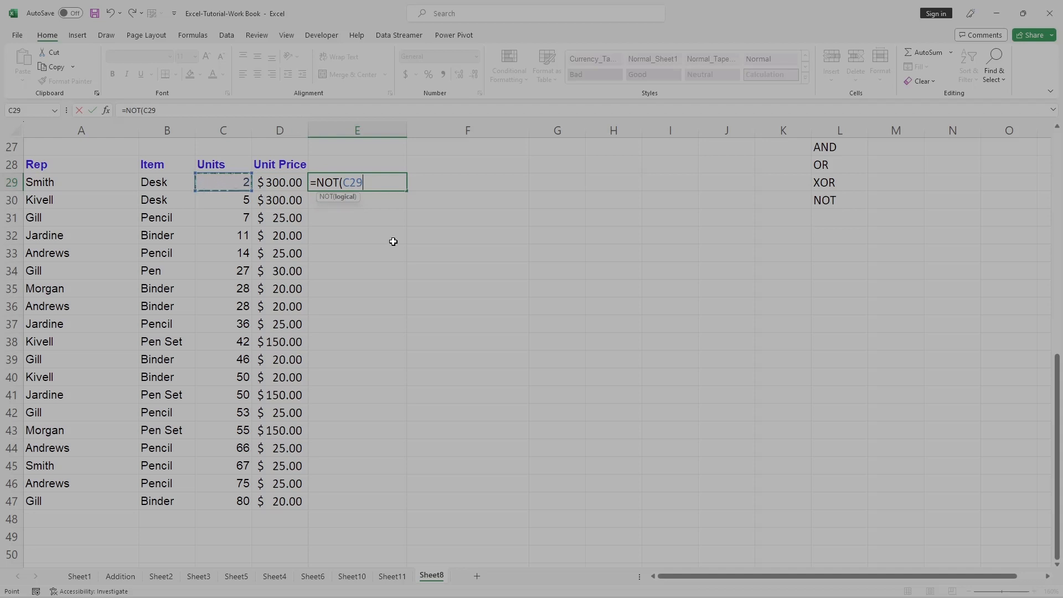
{"action": "type", "text": "=D29"}
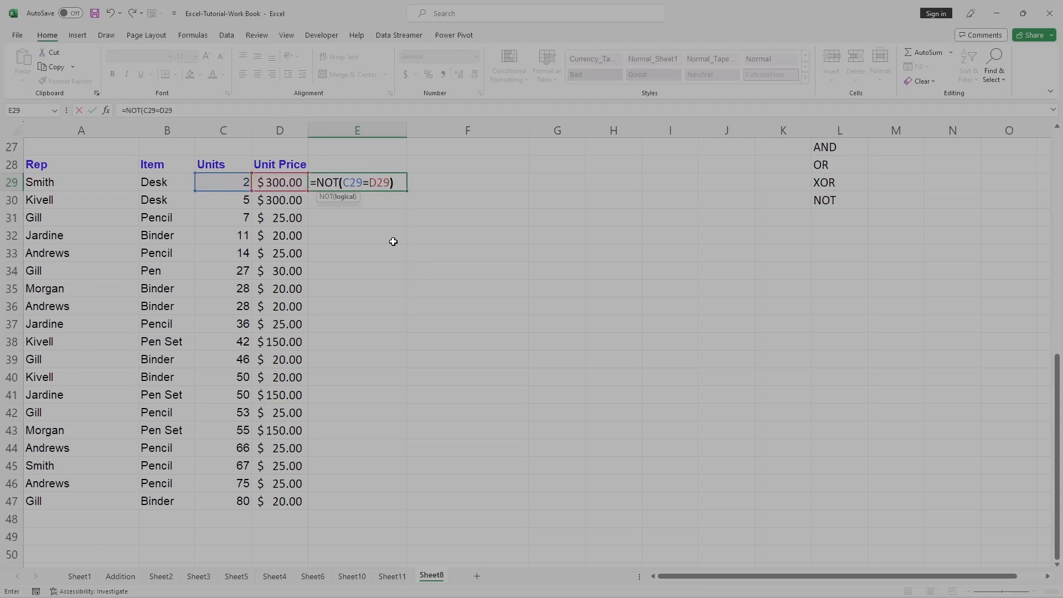
{"action": "type", "text": ")"}
{"action": "left_click", "coordinate": [396, 179]}
{"action": "key", "text": "Return"}
{"action": "left_click", "coordinate": [379, 256]}
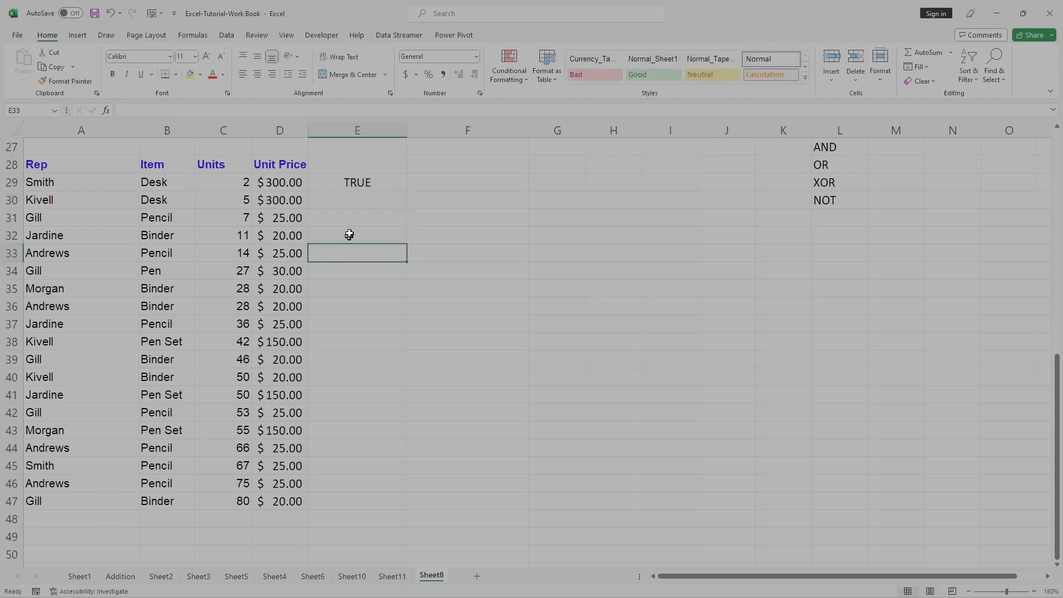
{"action": "left_click", "coordinate": [360, 182]}
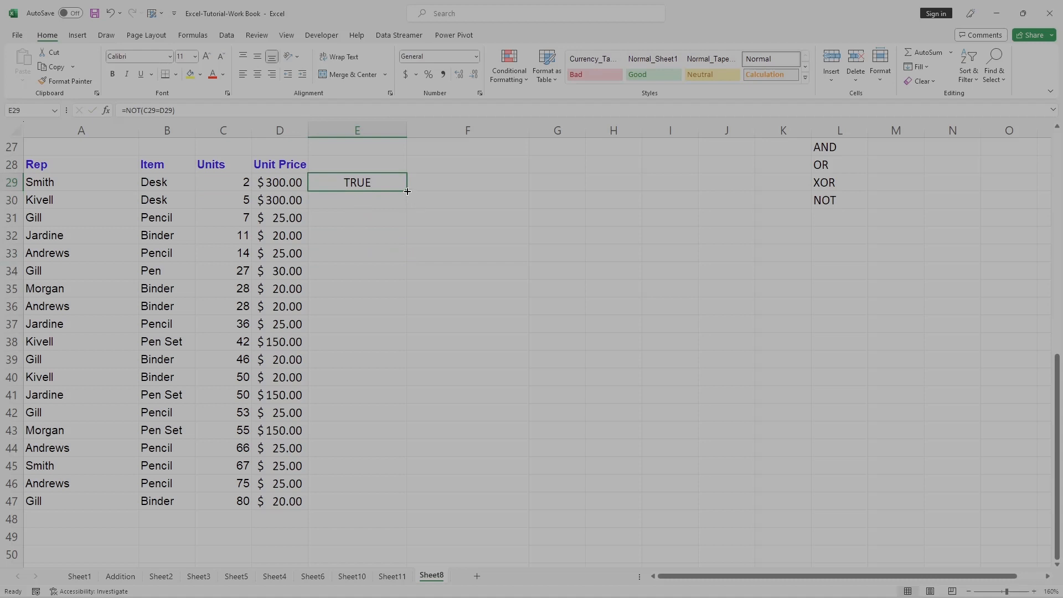
- Fill E29's NOT formula down to E47 and inspect the copied formula in E30
{"action": "left_click_drag", "start_coordinate": [407, 191], "coordinate": [410, 506]}
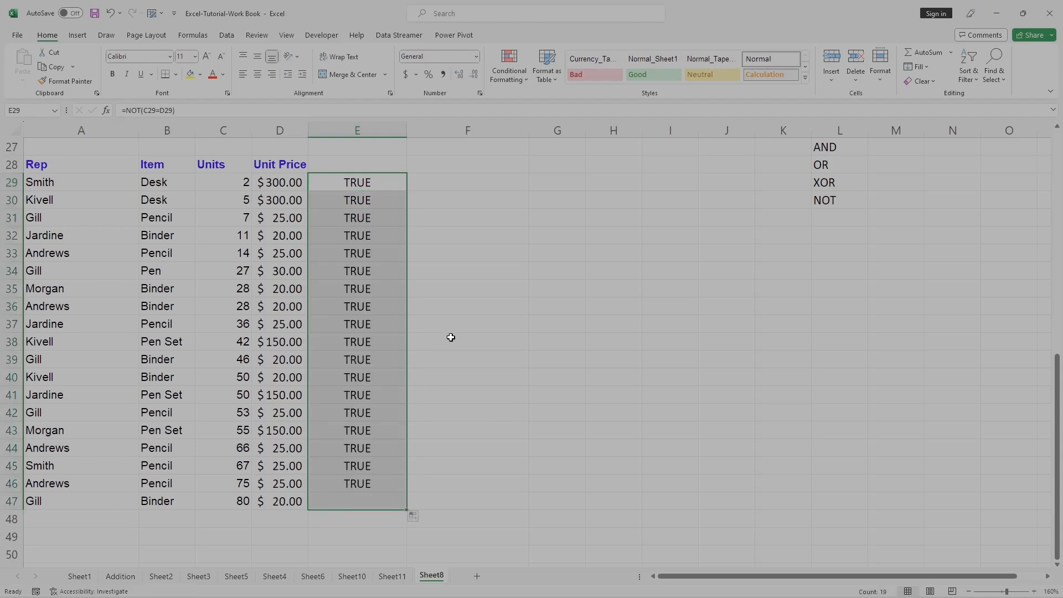
{"action": "left_click", "coordinate": [448, 324]}
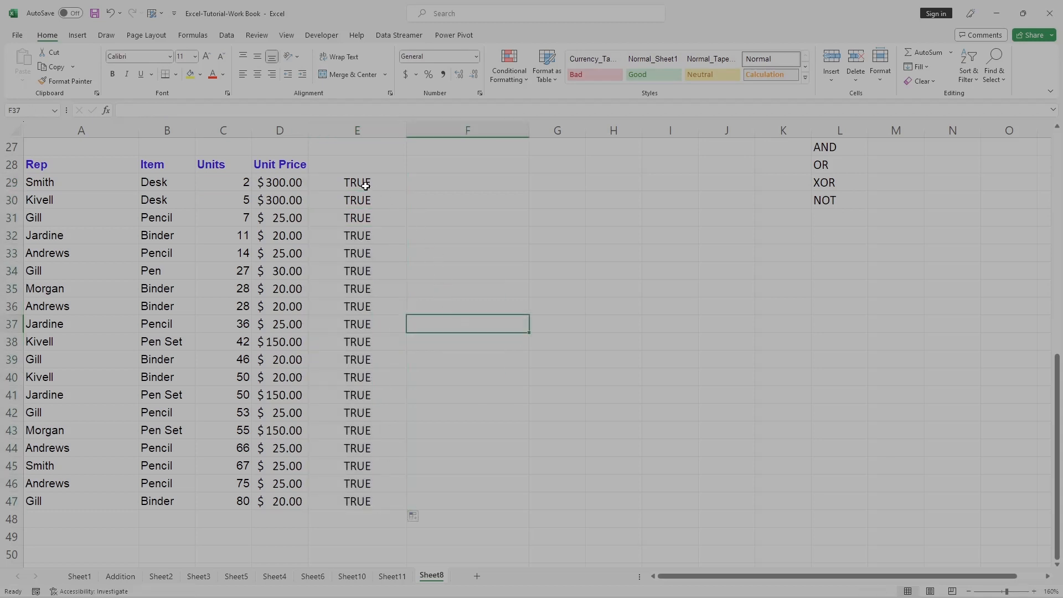
{"action": "left_click", "coordinate": [243, 199]}
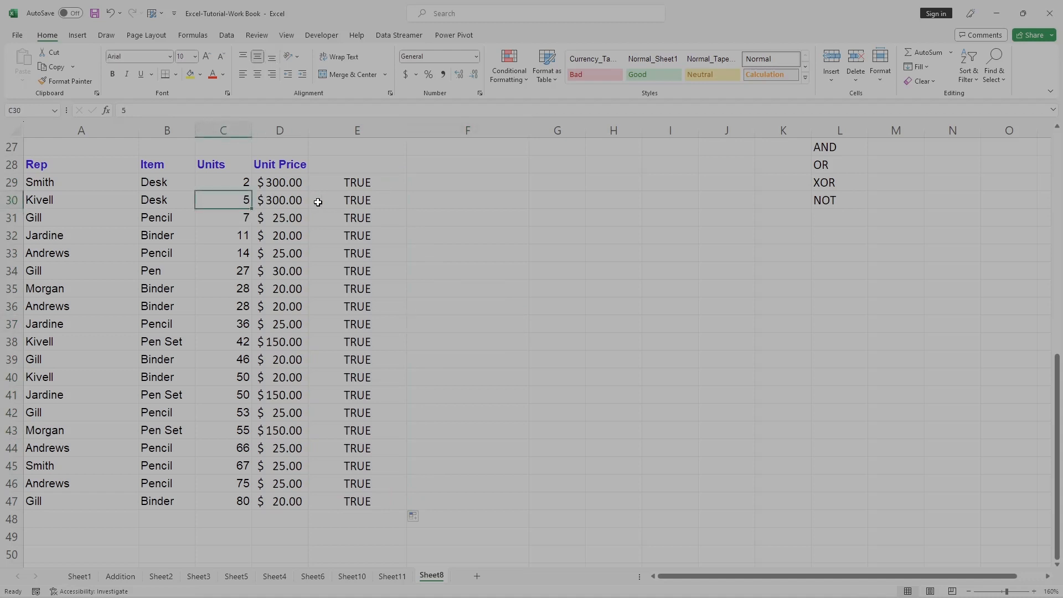
{"action": "left_click", "coordinate": [365, 201]}
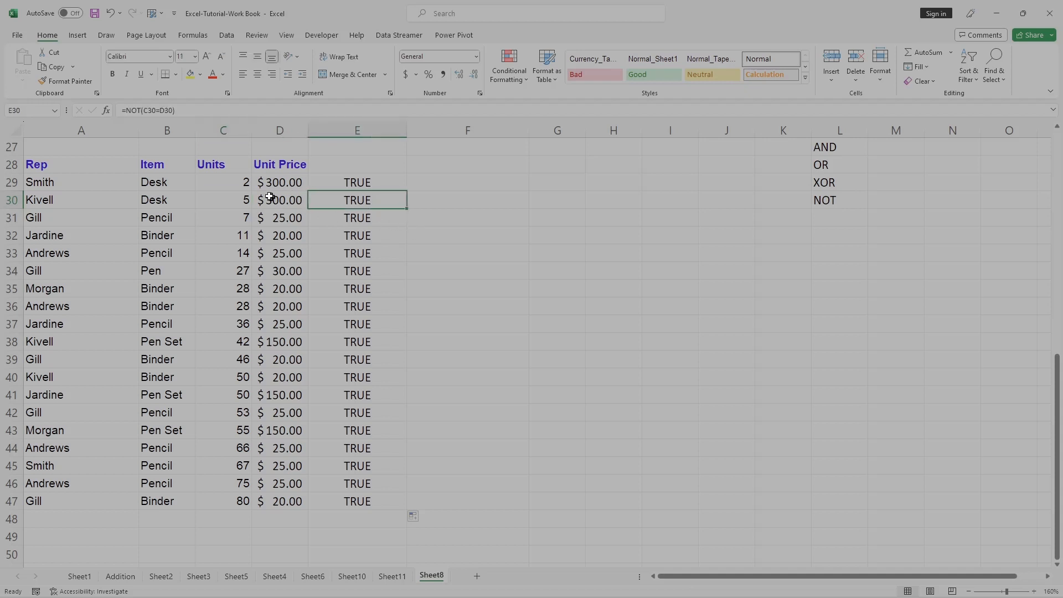
{"action": "left_click_drag", "start_coordinate": [230, 182], "coordinate": [298, 500]}
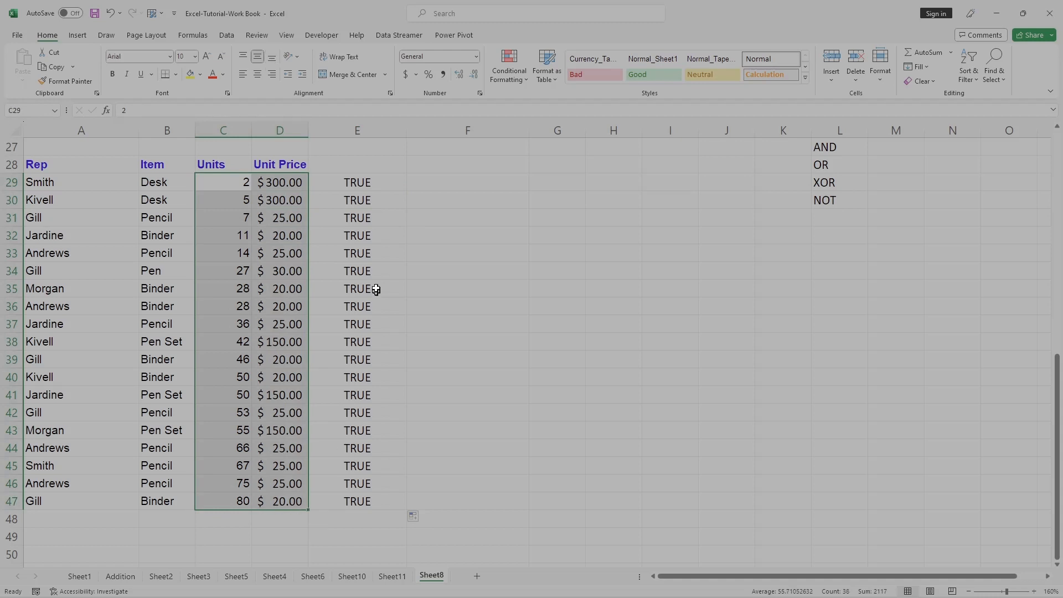
{"action": "left_click", "coordinate": [367, 182]}
{"action": "left_click", "coordinate": [289, 183]}
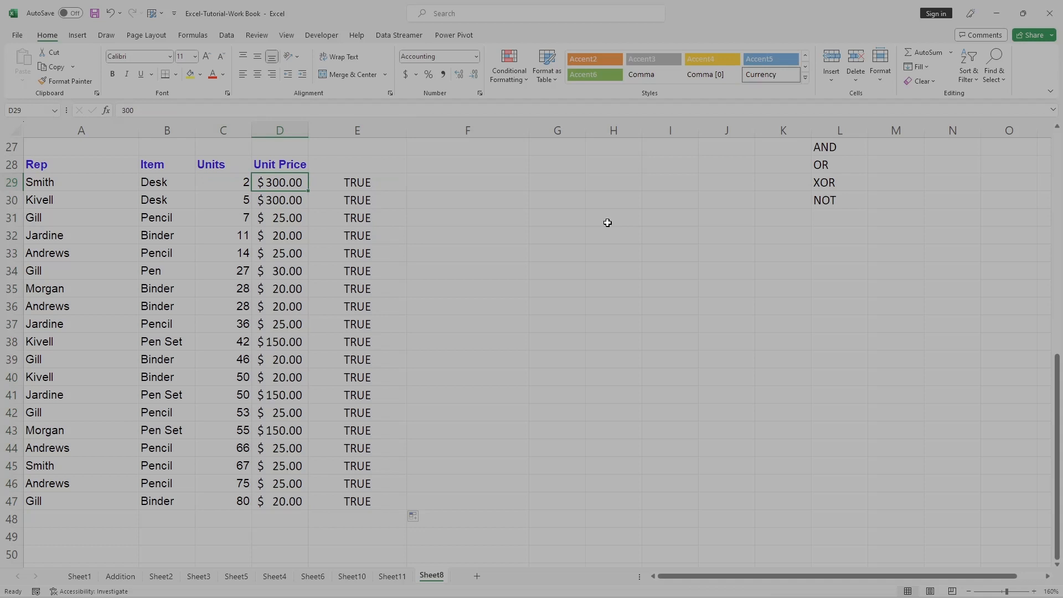
- Change D29's unit price to 2 and check that E29's =NOT(C29=D29) now reads FALSE
{"action": "type", "text": "2"}
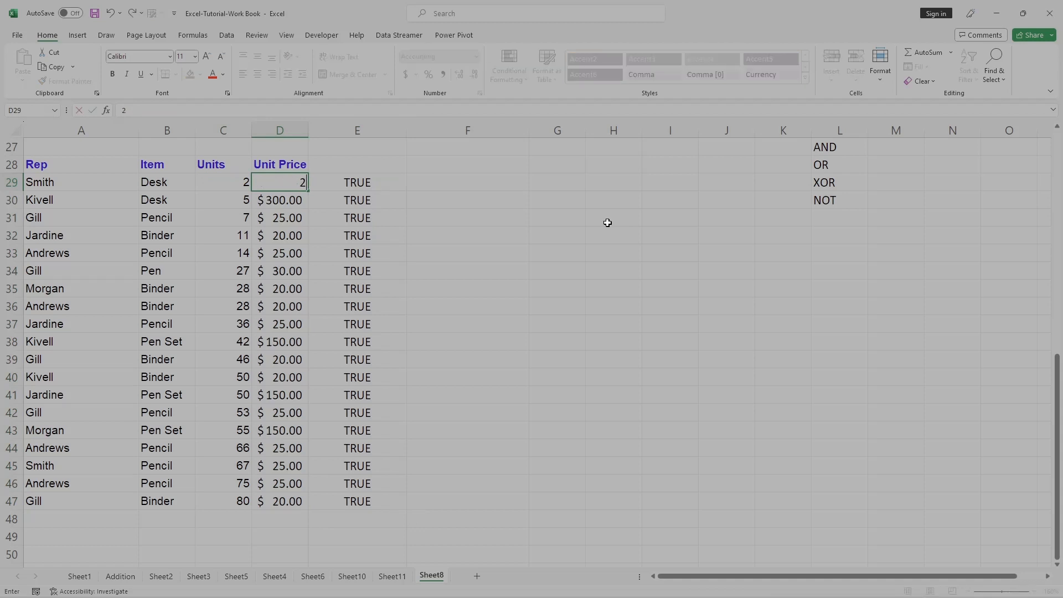
{"action": "left_click", "coordinate": [598, 222]}
{"action": "left_click", "coordinate": [380, 184]}
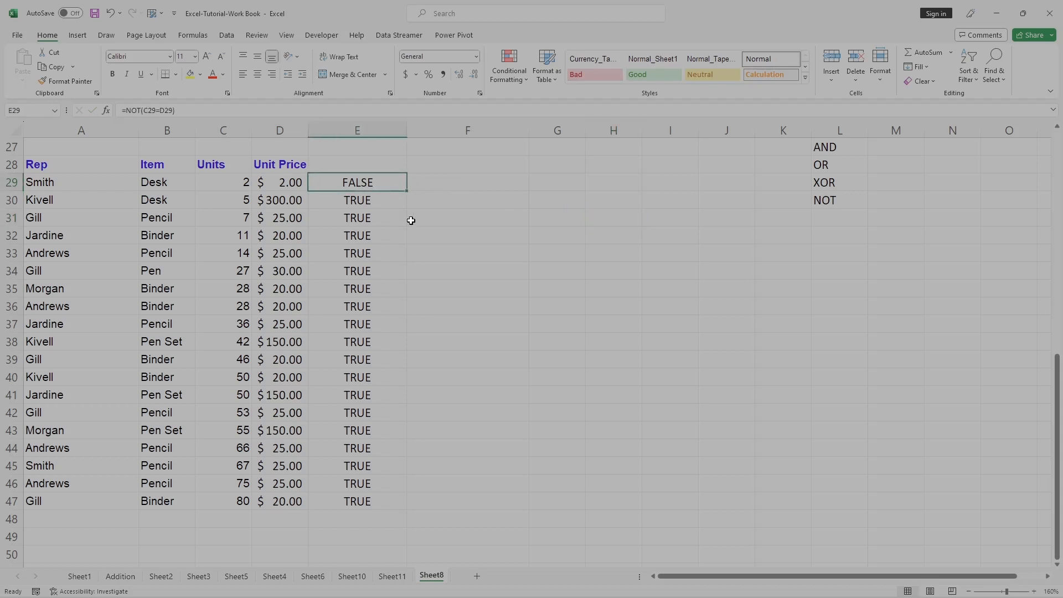
{"action": "double_click", "coordinate": [355, 183]}
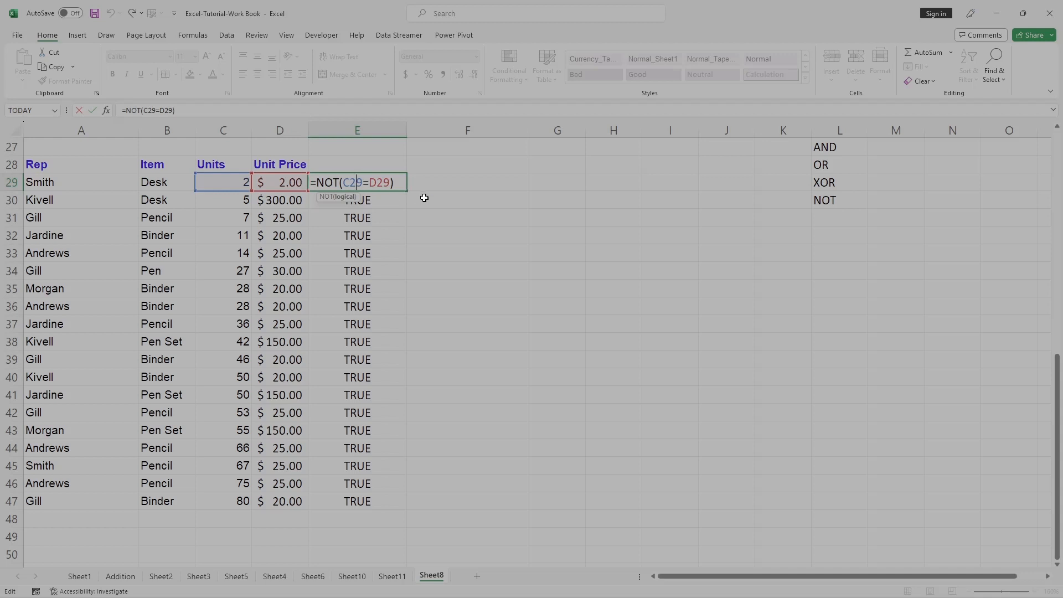
{"action": "key", "text": "ctrl+Return"}
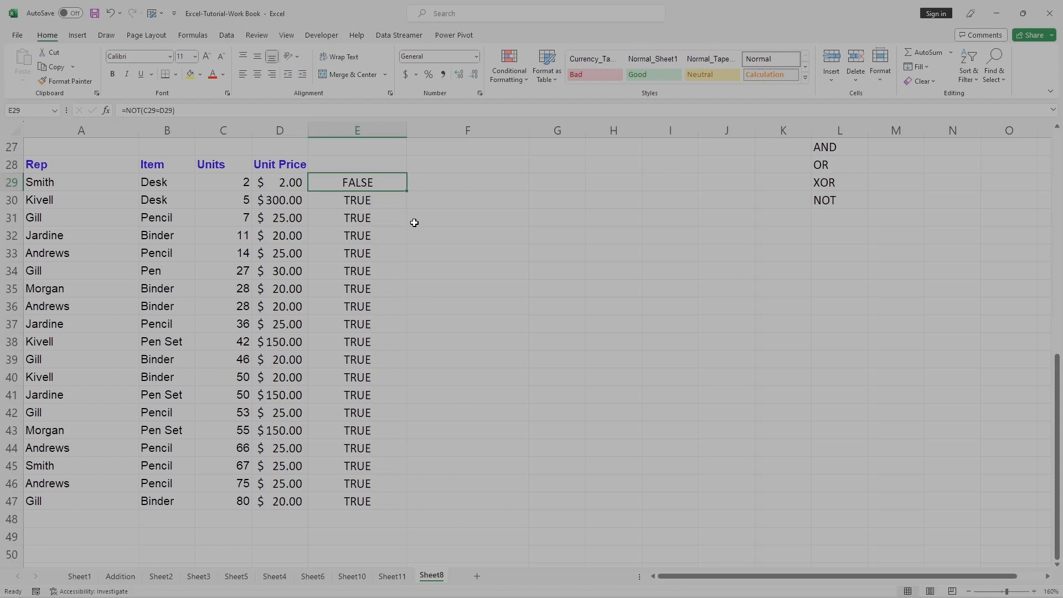
{"action": "left_click", "coordinate": [372, 202]}
{"action": "left_click", "coordinate": [284, 203]}
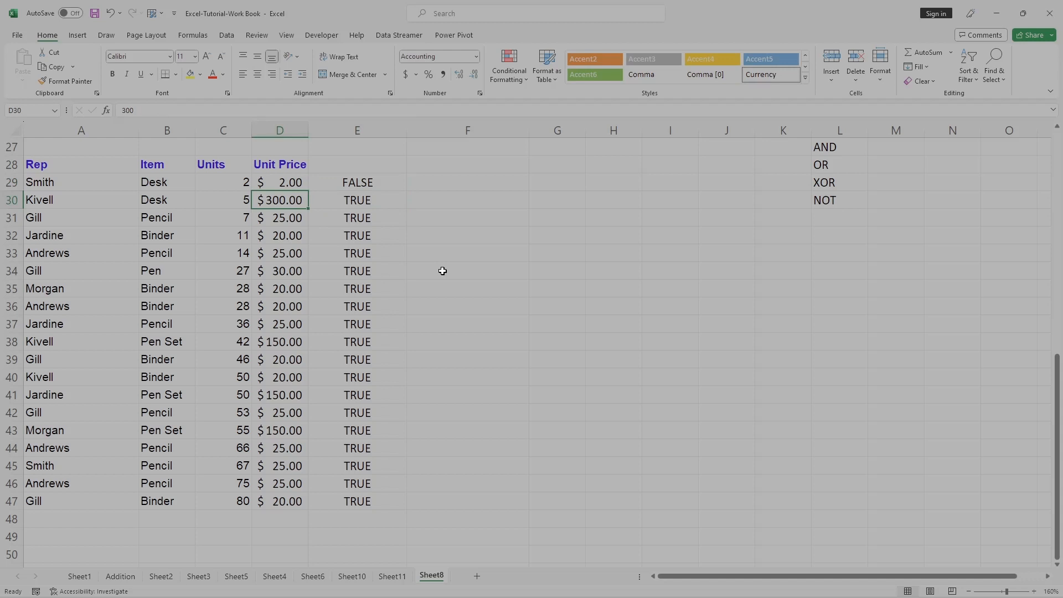
- Set D30's unit price to 5 so E30's =NOT(C30=D30) also returns FALSE
{"action": "type", "text": "5"}
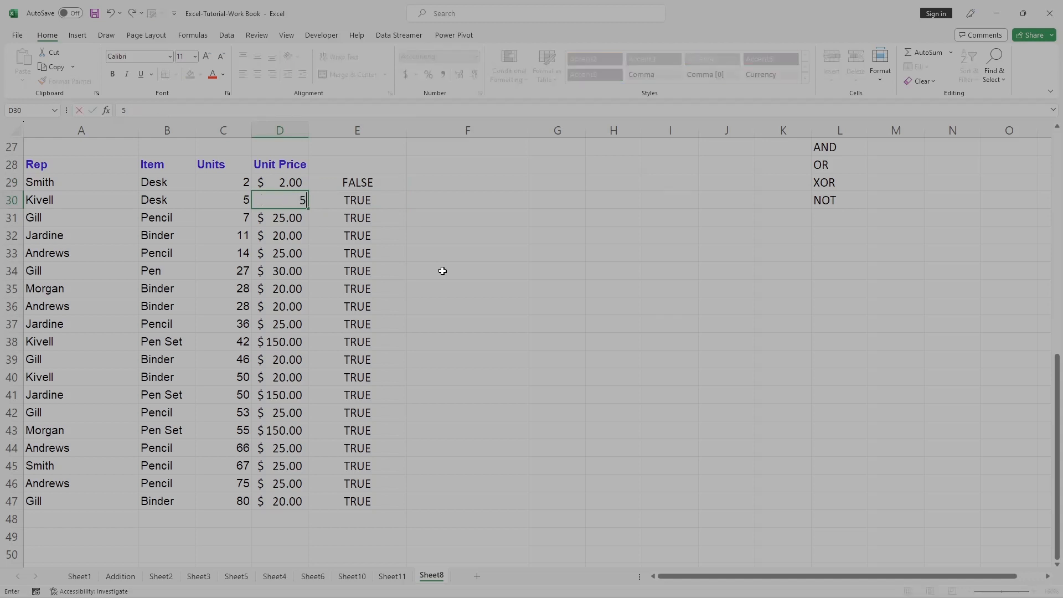
{"action": "left_click", "coordinate": [443, 270]}
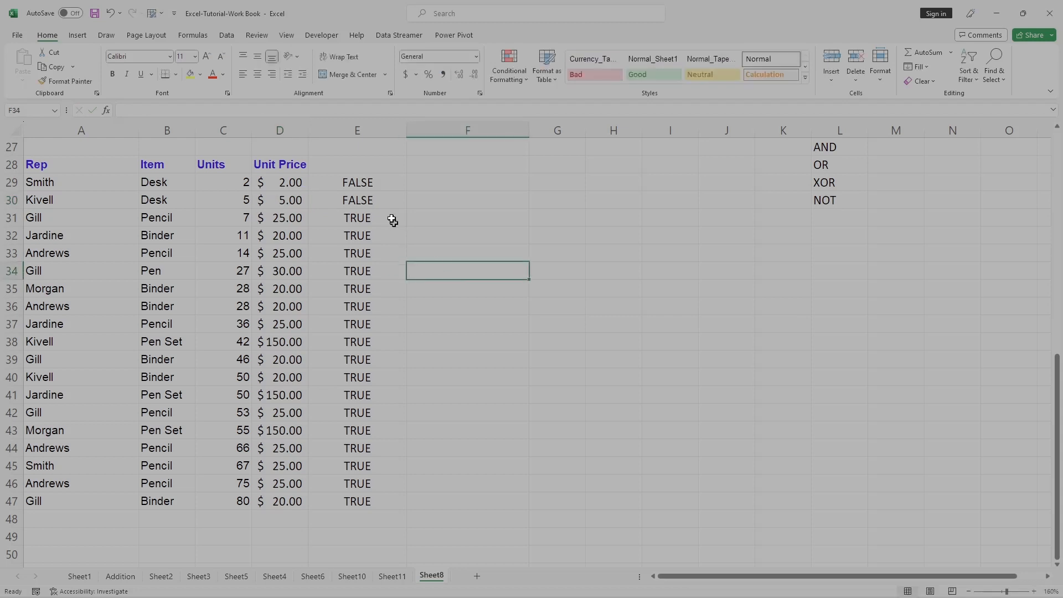
{"action": "left_click", "coordinate": [367, 201]}
{"action": "double_click", "coordinate": [366, 200]}
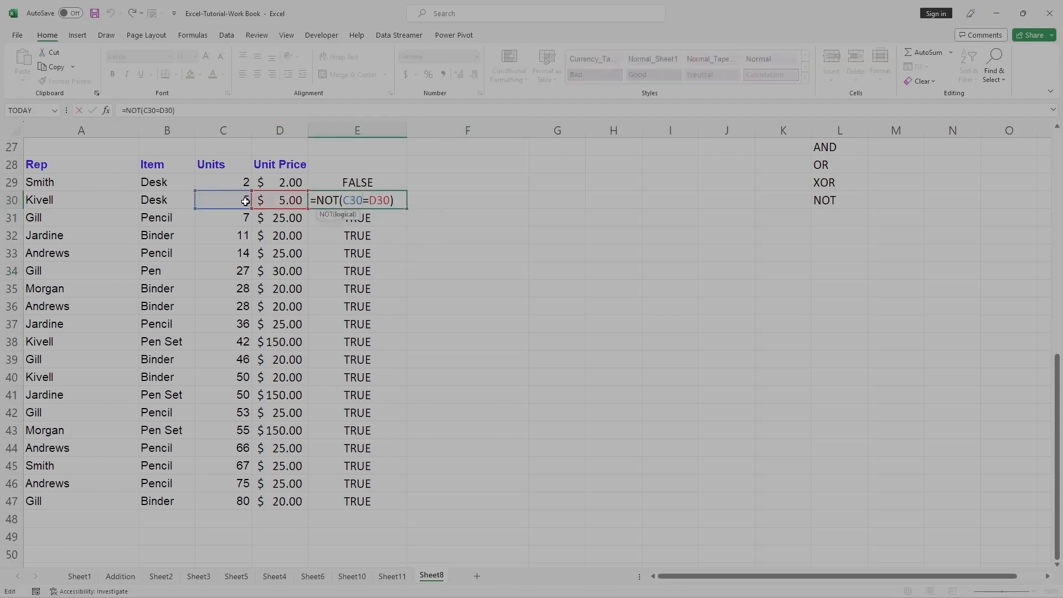
{"action": "left_click", "coordinate": [447, 281]}
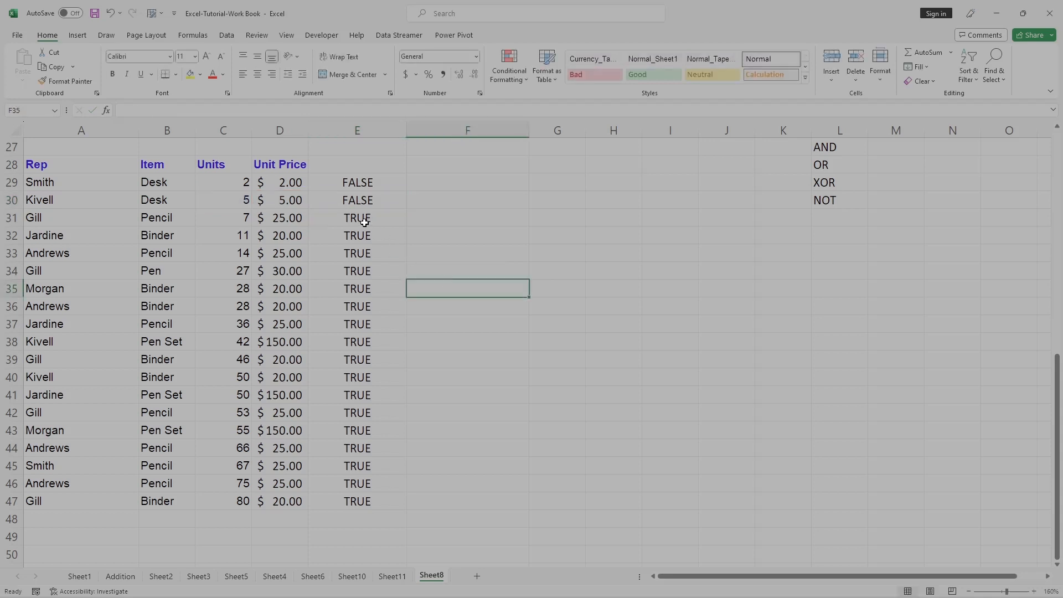
- Change E30's comparison to greater-or-equal, giving =NOT(C30>=D30)
{"action": "double_click", "coordinate": [357, 202]}
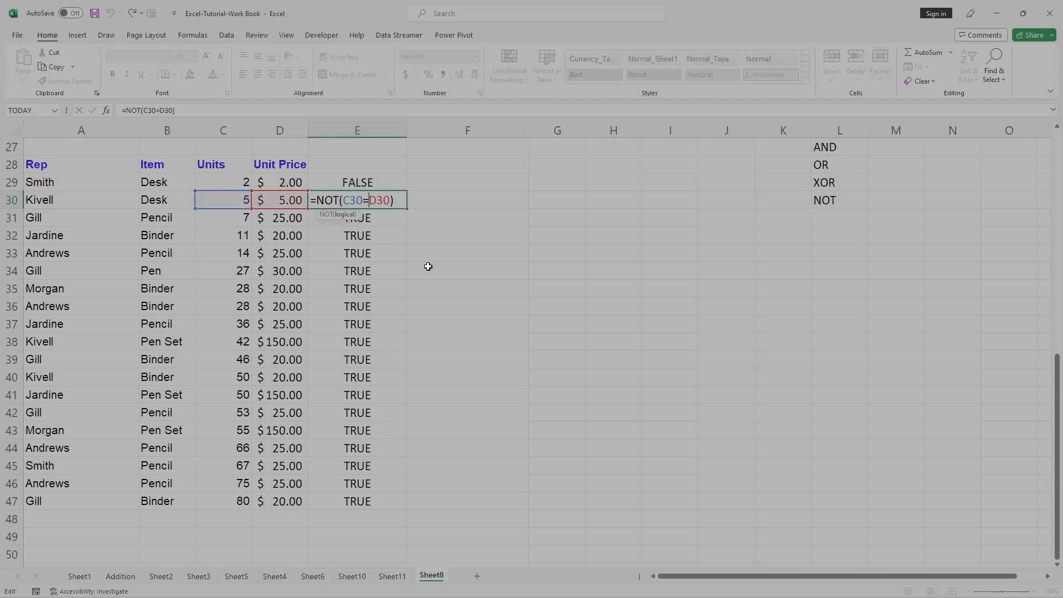
{"action": "key", "text": "BackSpace"}
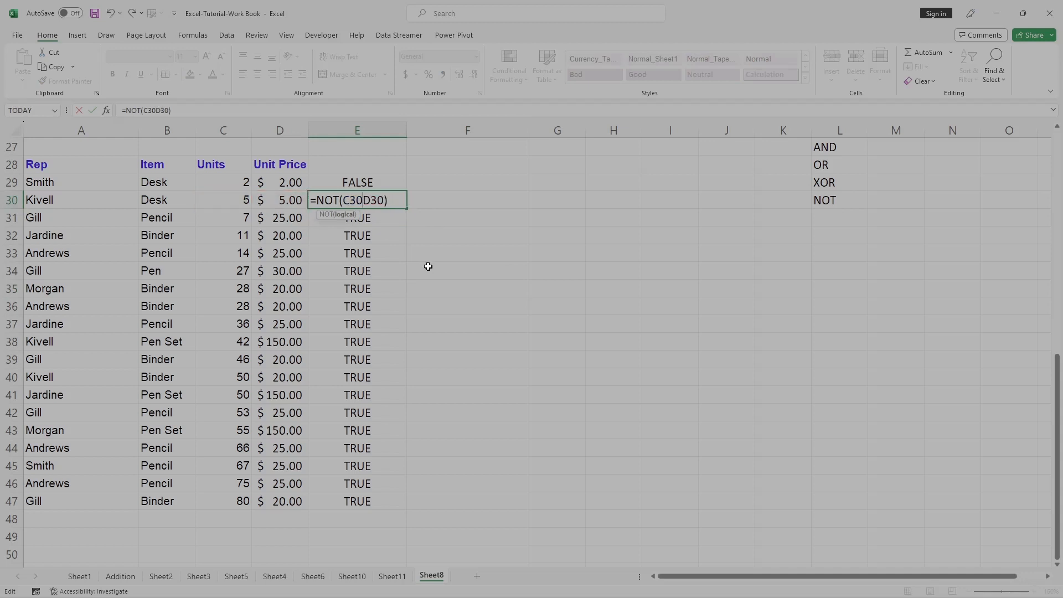
{"action": "type", "text": ">"}
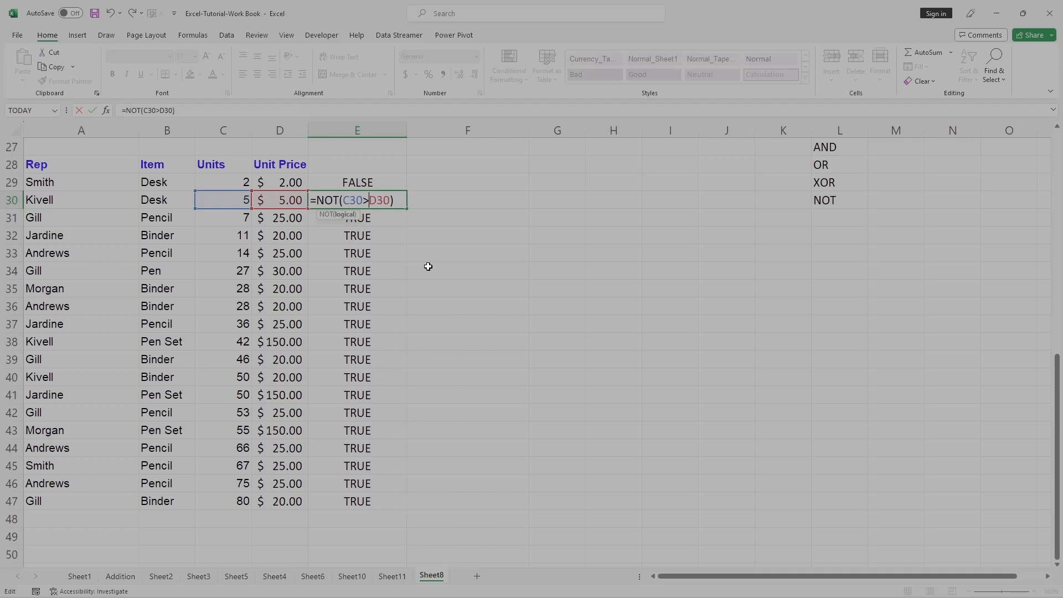
{"action": "type", "text": "="}
{"action": "left_click", "coordinate": [428, 266]}
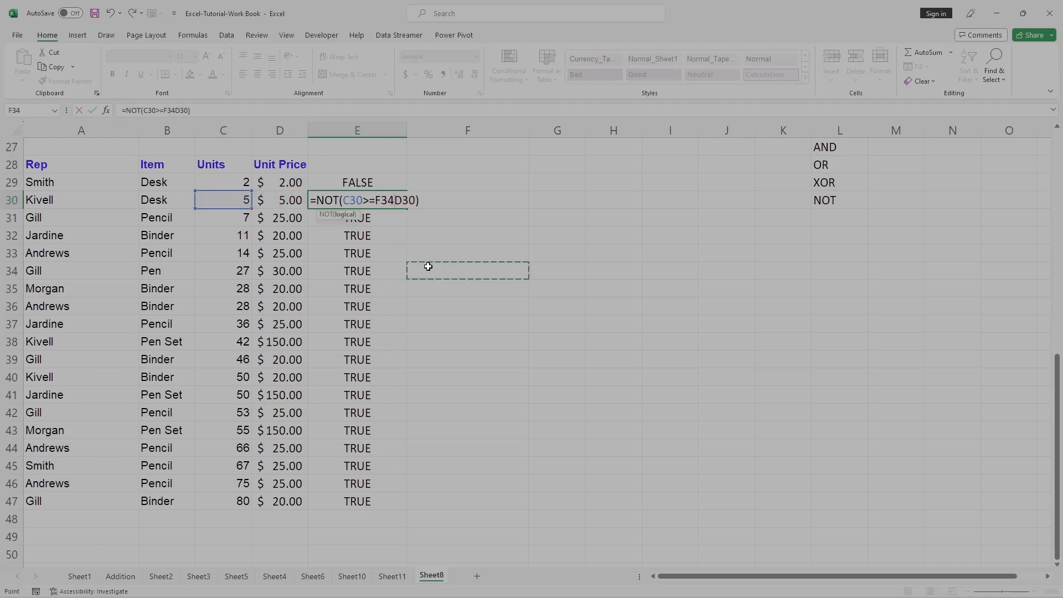
{"action": "key", "text": "BackSpace"}
{"action": "key", "text": "BackSpace"}
{"action": "key", "text": "BackSpace"}
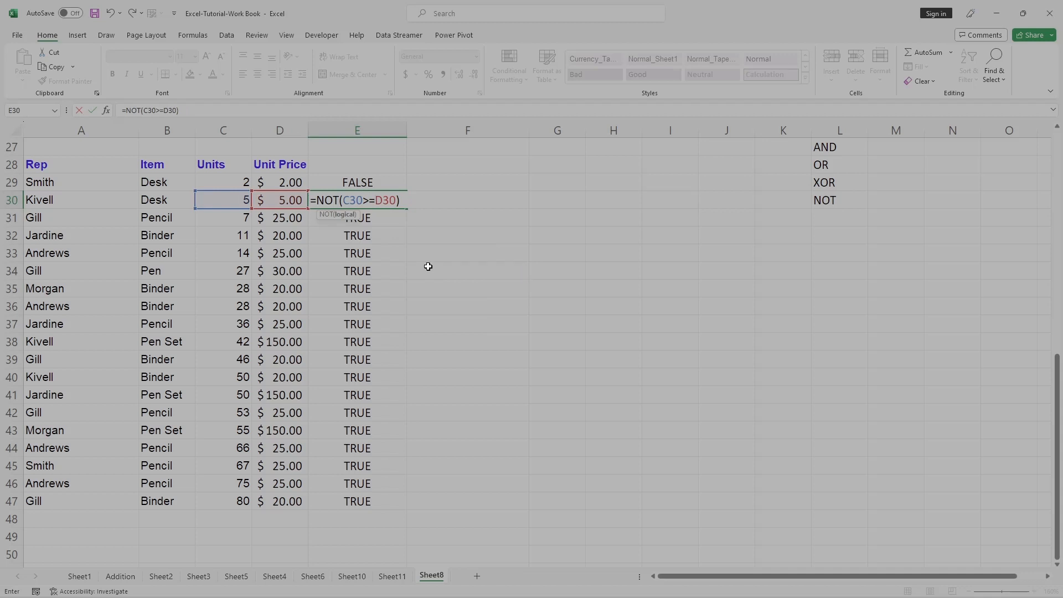
{"action": "left_click", "coordinate": [203, 105]}
{"action": "key", "text": "Return"}
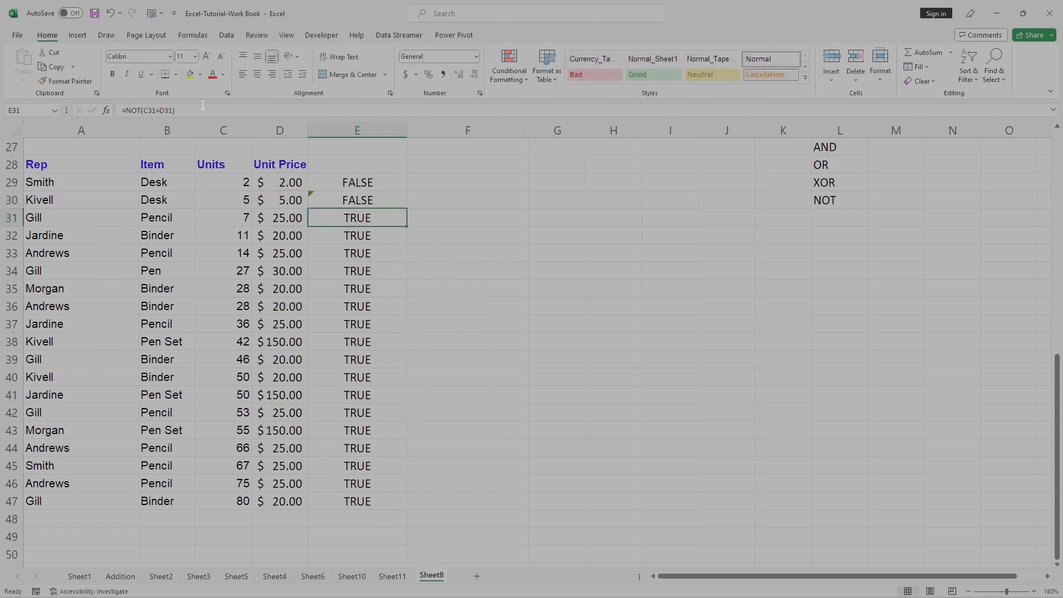
- Switch E30's comparison to less-than, making =NOT(C30<D30), which returns TRUE
{"action": "left_click", "coordinate": [346, 203]}
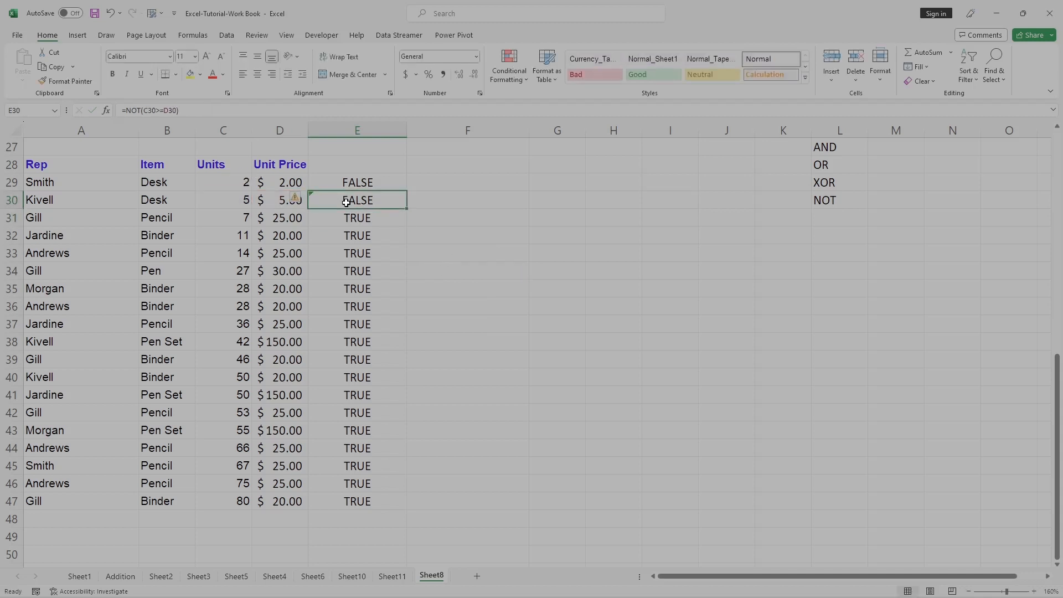
{"action": "double_click", "coordinate": [346, 203]}
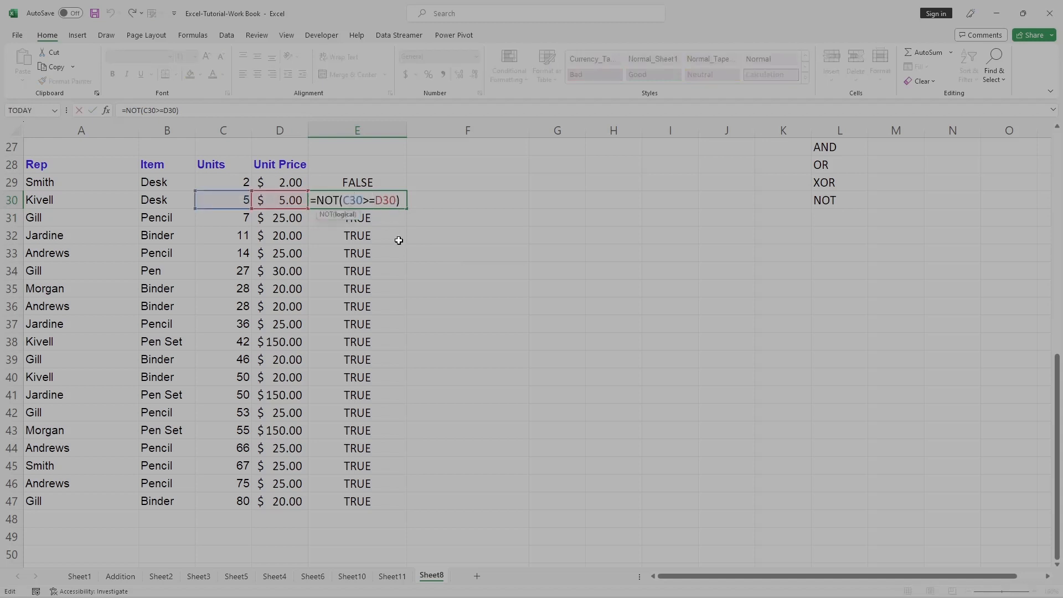
{"action": "key", "text": "BackSpace"}
{"action": "key", "text": "BackSpace"}
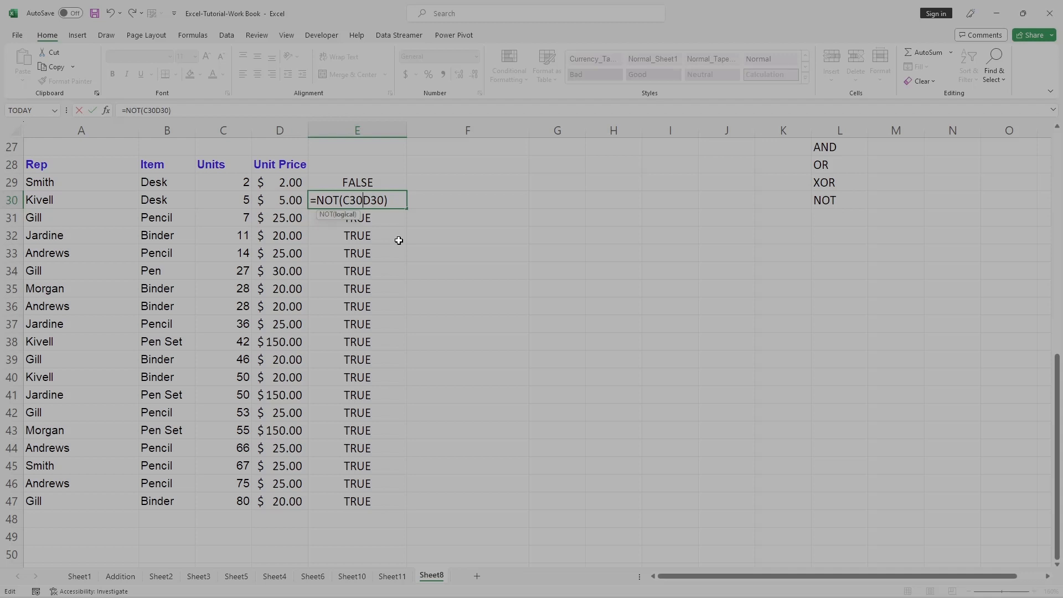
{"action": "type", "text": ","}
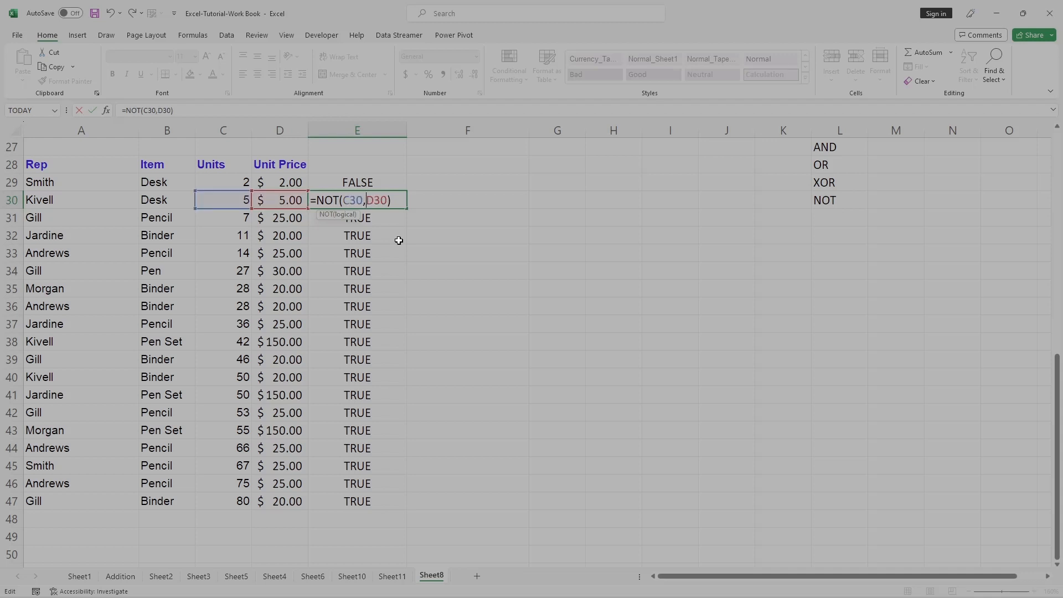
{"action": "key", "text": "BackSpace"}
{"action": "type", "text": "<"}
{"action": "left_click", "coordinate": [216, 111]}
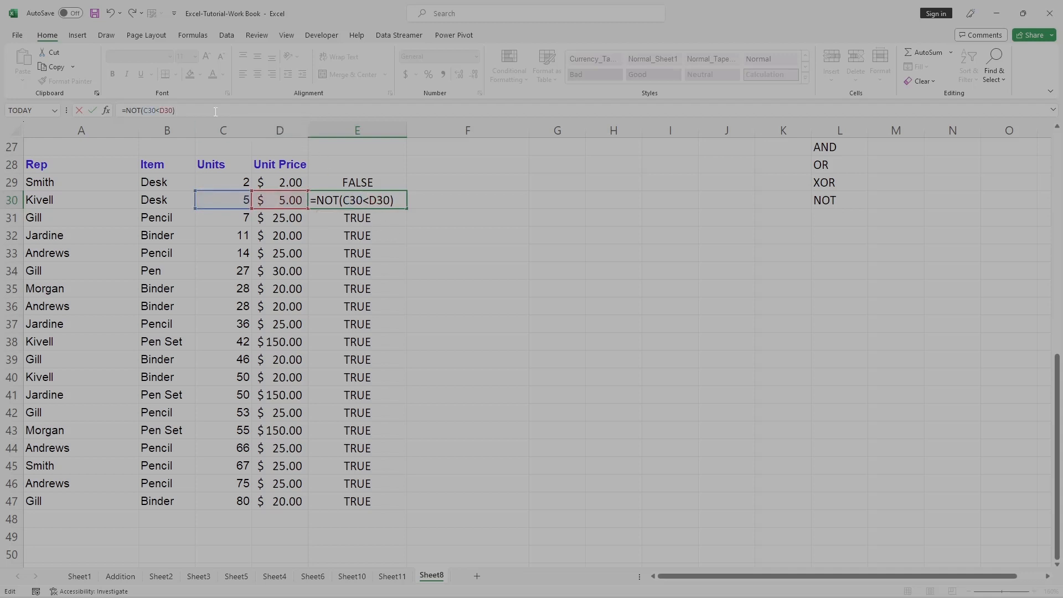
{"action": "key", "text": "Return"}
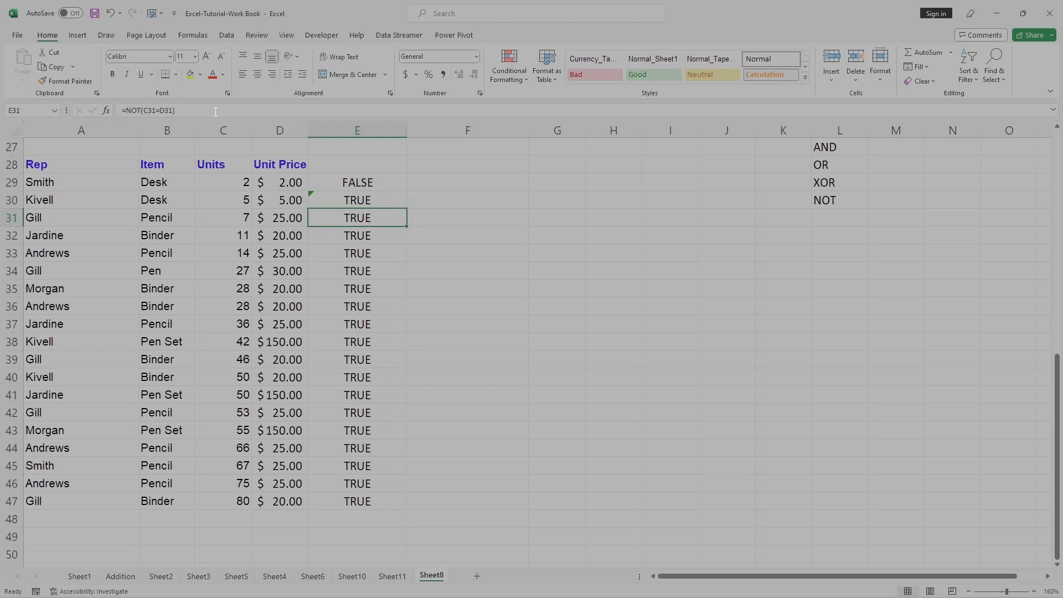
- Edit E30 to =NOT(C30<=D30) so it returns FALSE again
{"action": "left_click", "coordinate": [244, 205]}
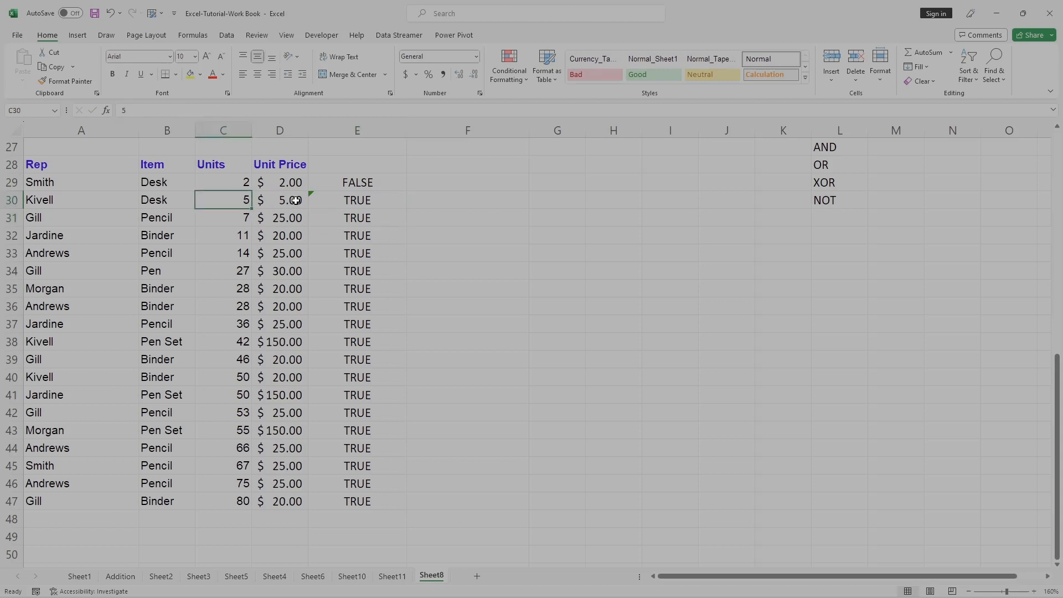
{"action": "left_click", "coordinate": [370, 198]}
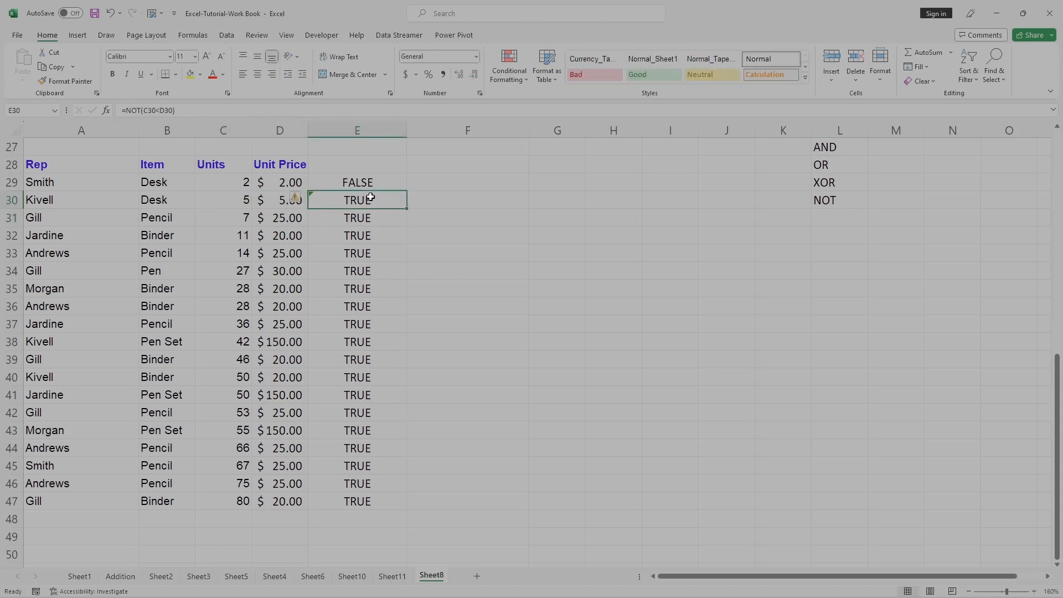
{"action": "double_click", "coordinate": [371, 198]}
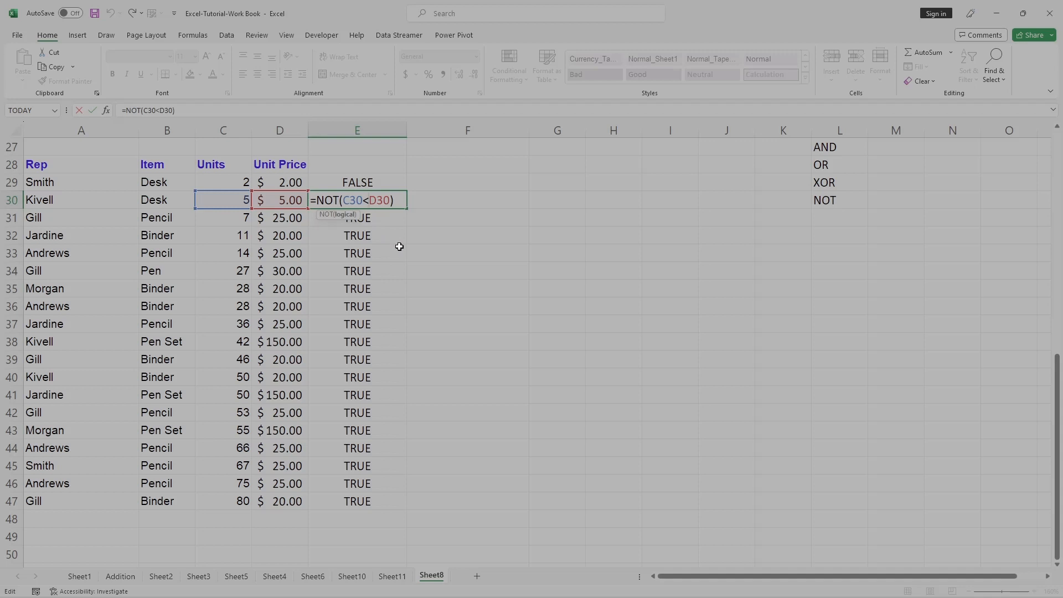
{"action": "type", "text": "="}
{"action": "left_click", "coordinate": [203, 109]}
{"action": "key", "text": "Return"}
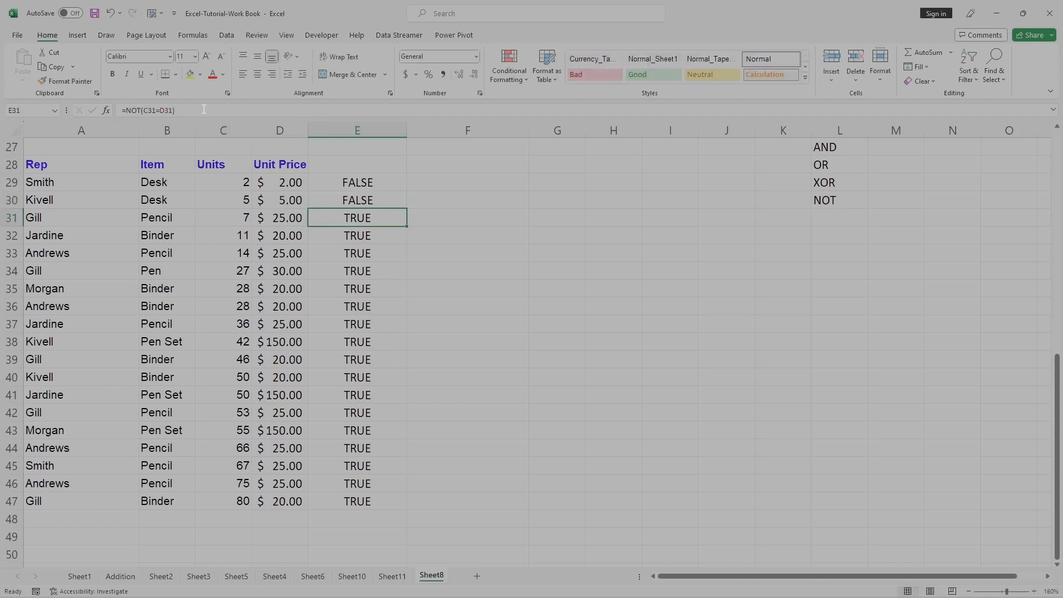
{"action": "left_click", "coordinate": [355, 203]}
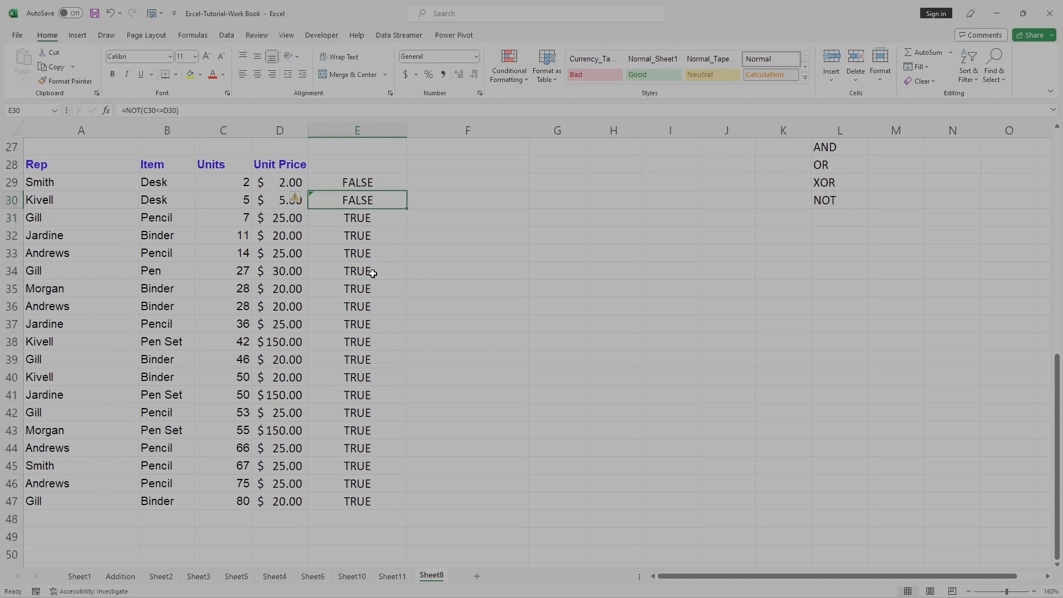
- Change the Units in C36 from 28 to 20
{"action": "left_click", "coordinate": [357, 309]}
{"action": "left_click", "coordinate": [245, 306]}
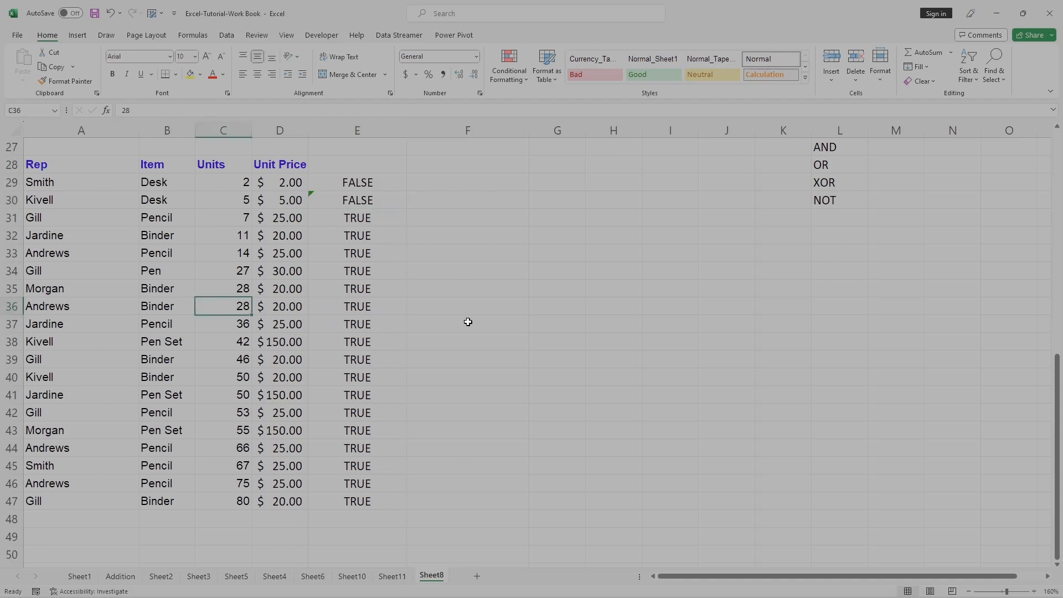
{"action": "type", "text": "20"}
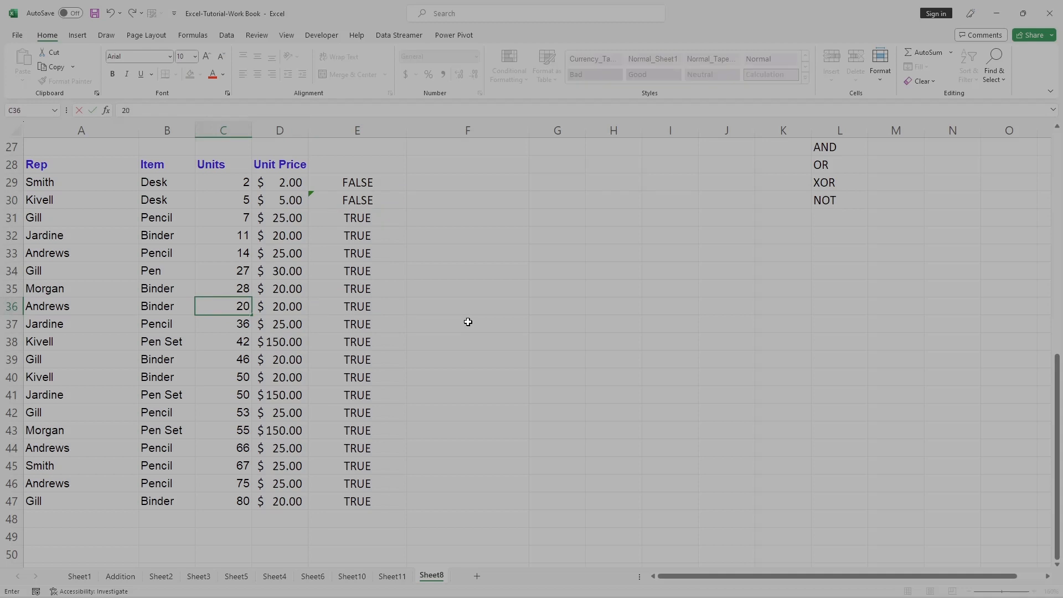
{"action": "left_click", "coordinate": [468, 321]}
- Bold the resulting FALSE in E36 and review its formula without changes
{"action": "left_click", "coordinate": [352, 309]}
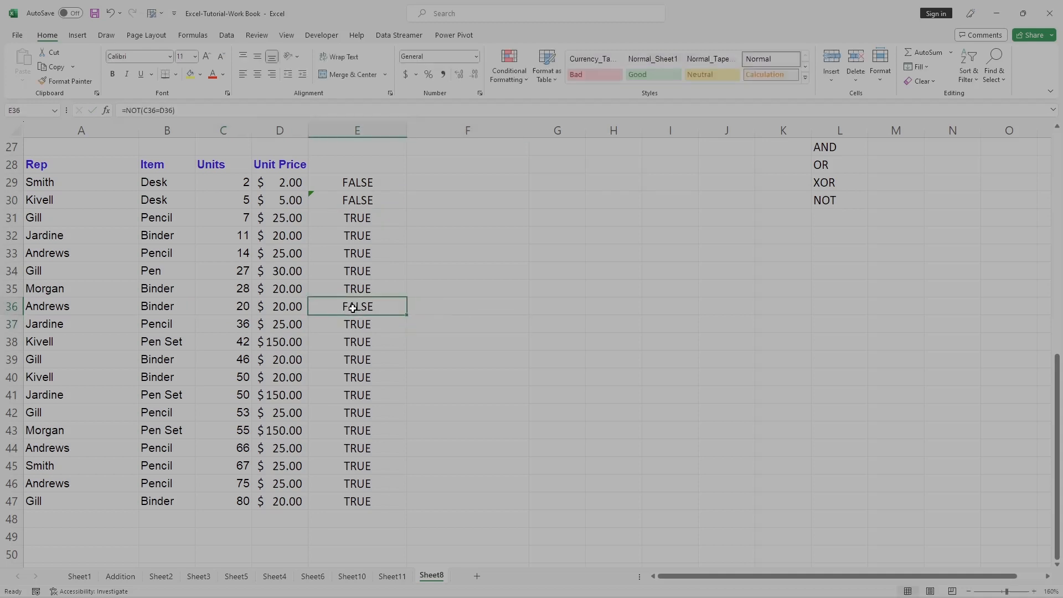
{"action": "key", "text": "ctrl+b"}
{"action": "double_click", "coordinate": [351, 308]}
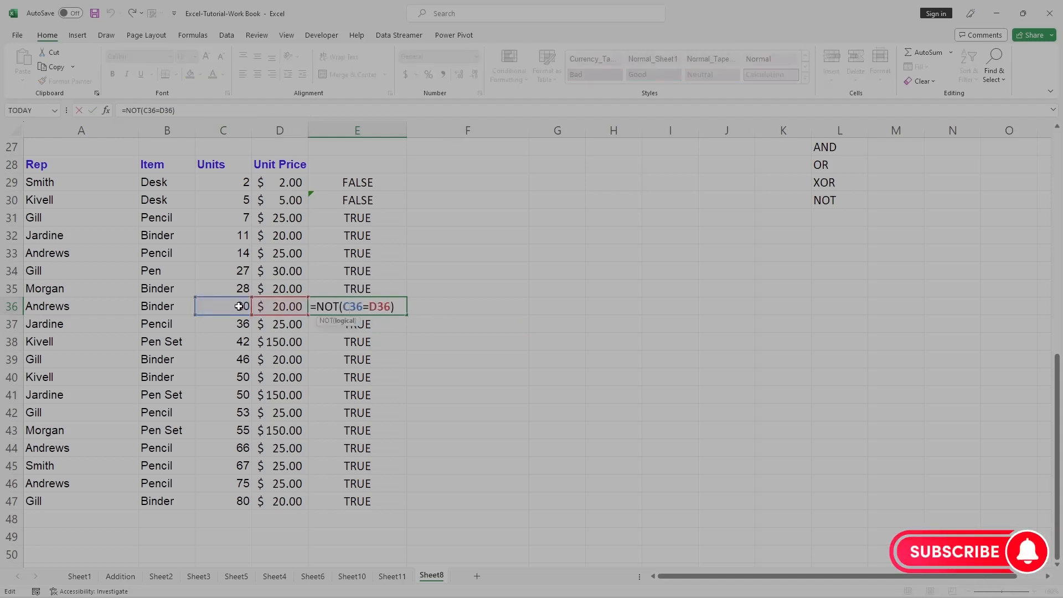
{"action": "key", "text": "Escape"}
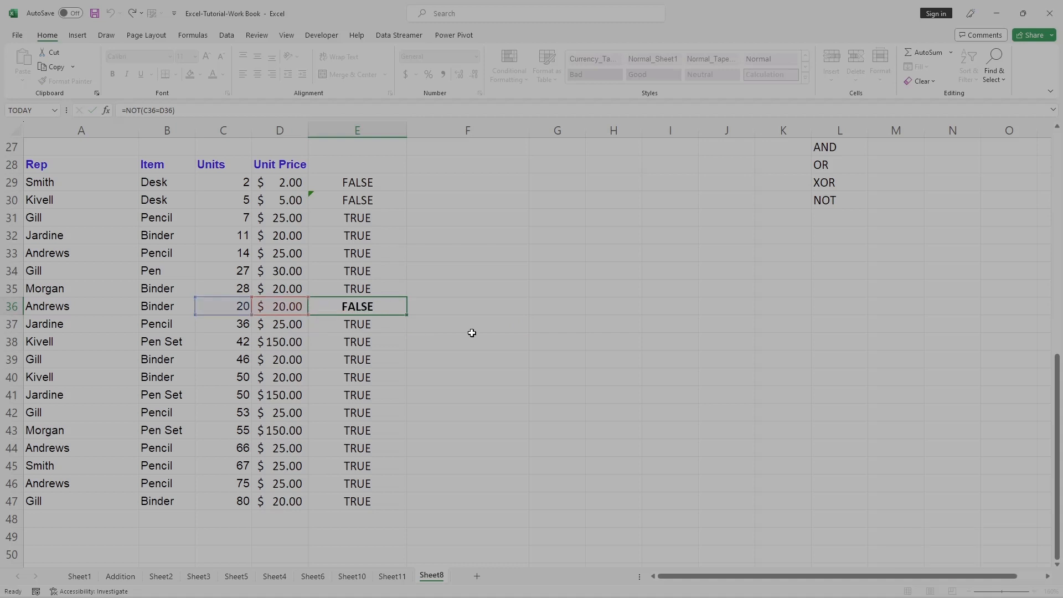